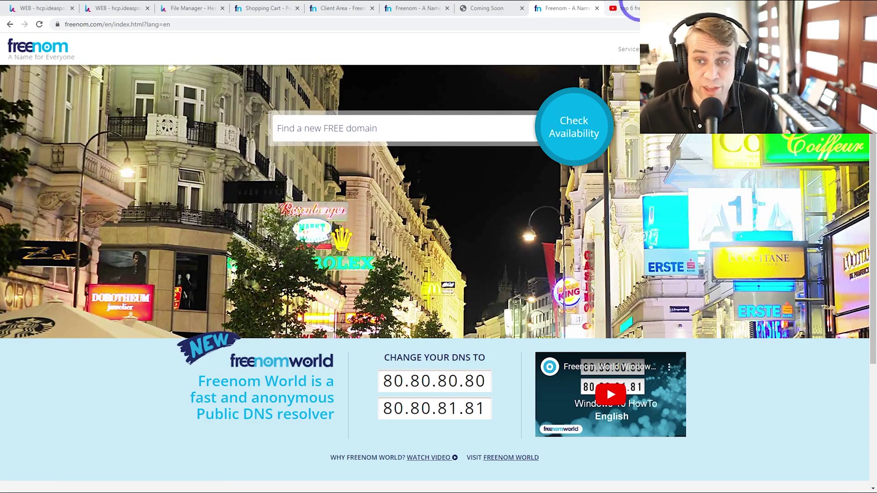
- Review the free hosting YouTube results and the ideatutorial.cf Coming Soon page
{"action": "left_click", "coordinate": [633, 8]}
{"action": "mouse_move", "coordinate": [339, 131]}
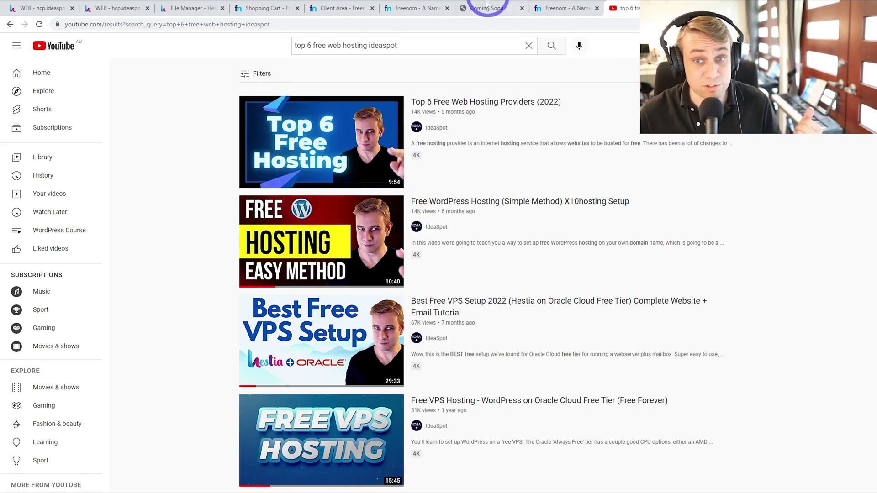
{"action": "left_click", "coordinate": [471, 9]}
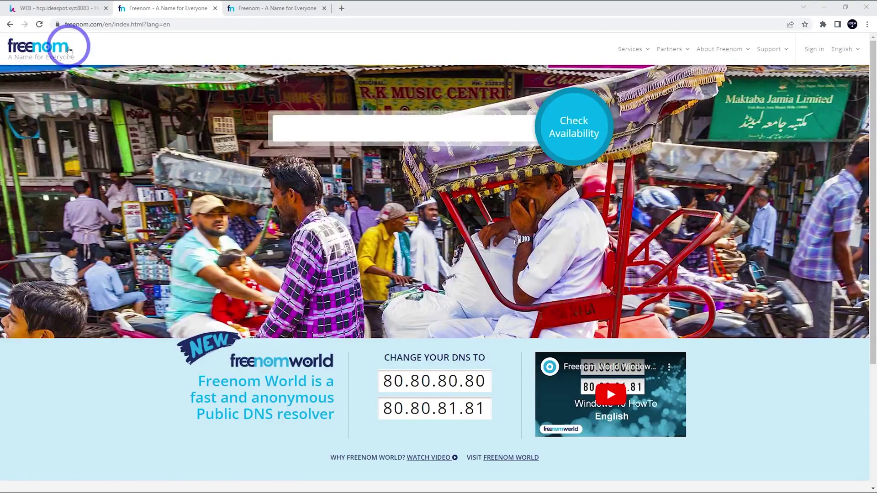
{"action": "left_click", "coordinate": [317, 130]}
{"action": "left_click", "coordinate": [302, 151]}
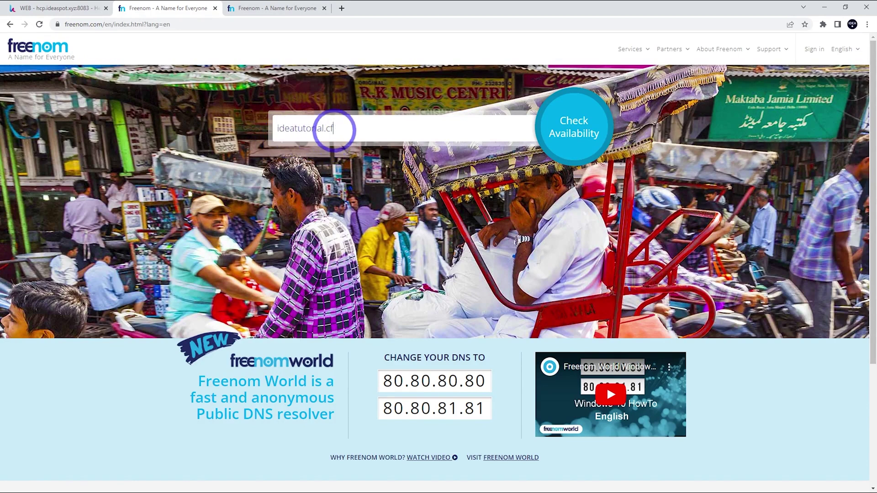
{"action": "left_click", "coordinate": [281, 9]}
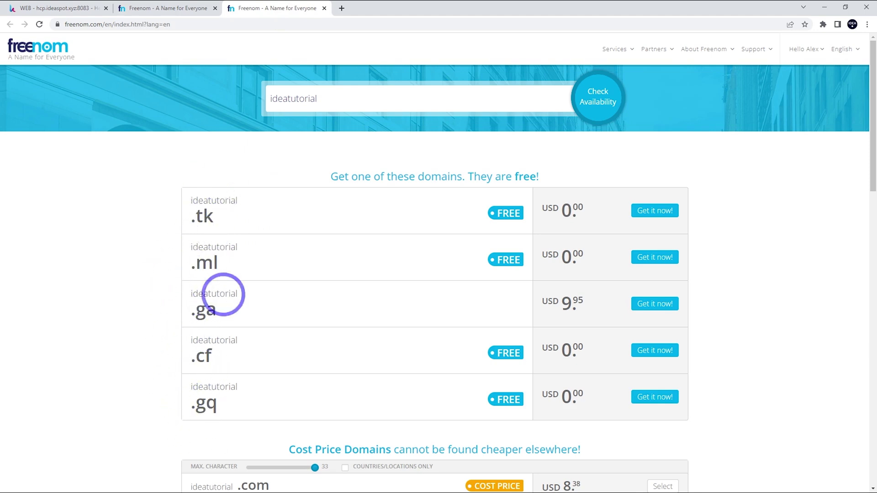
- Search Freenom for ideatutorial.cf and check whether it is available
{"action": "left_click", "coordinate": [195, 9]}
{"action": "left_click", "coordinate": [352, 117]}
{"action": "type", "text": "ideatutorial.cf"}
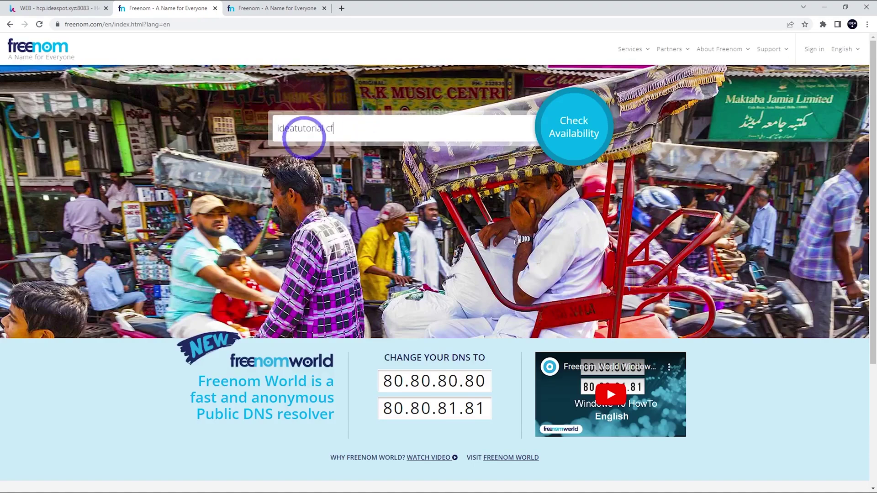
{"action": "left_click", "coordinate": [563, 137]}
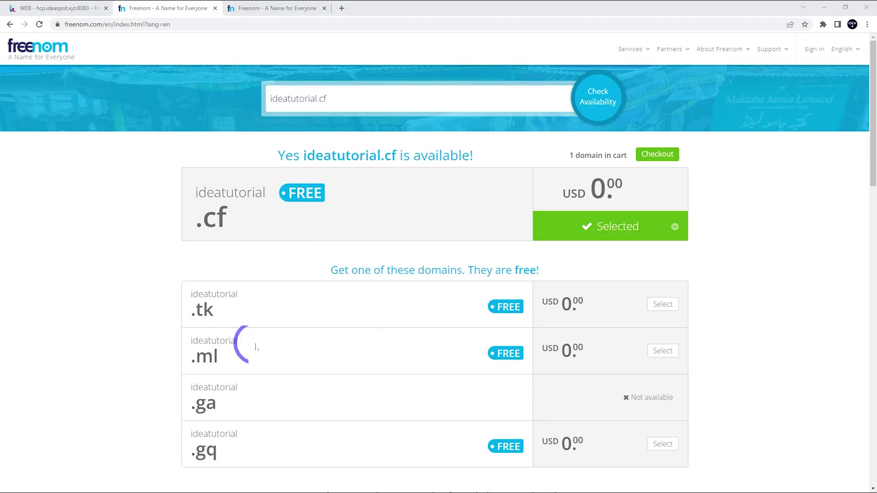
- Check out ideatutorial.cf with a 12 Months @ FREE registration period
{"action": "left_click", "coordinate": [665, 150]}
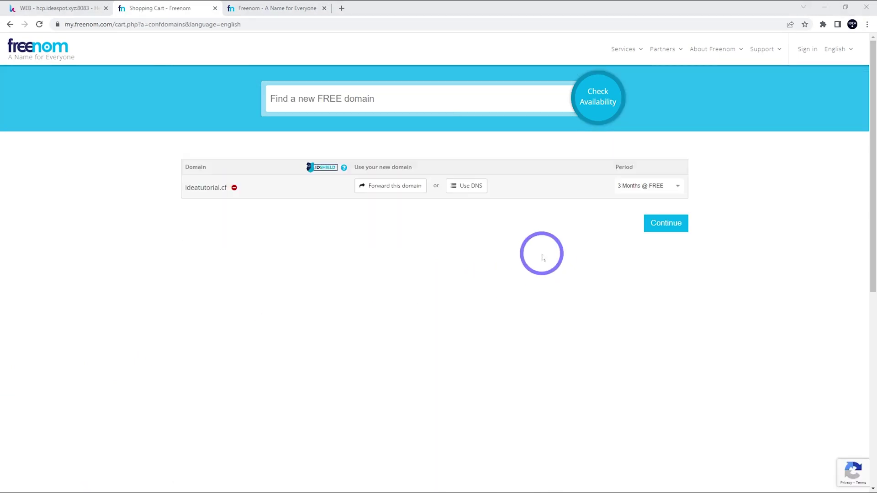
{"action": "left_click", "coordinate": [652, 187]}
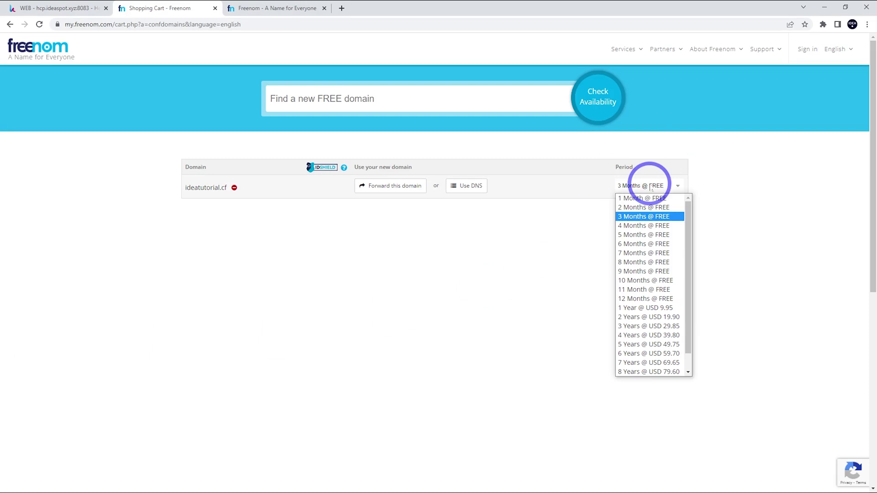
{"action": "left_click", "coordinate": [629, 300]}
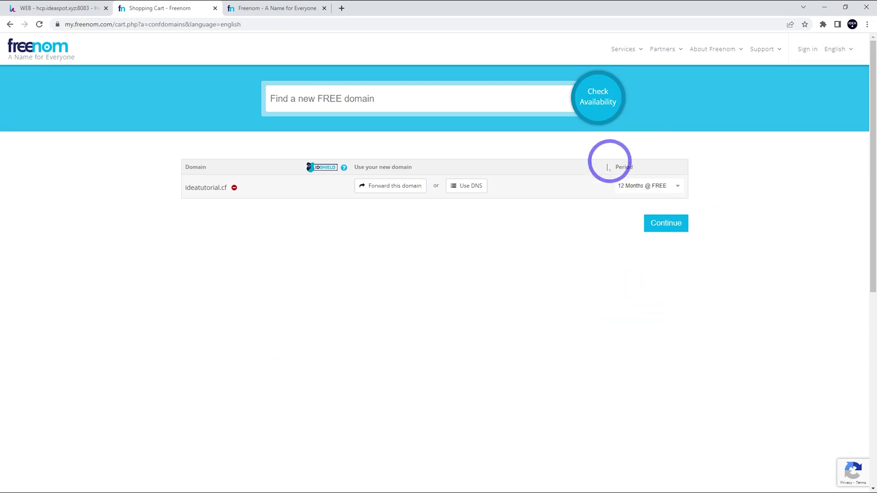
{"action": "left_click", "coordinate": [670, 224]}
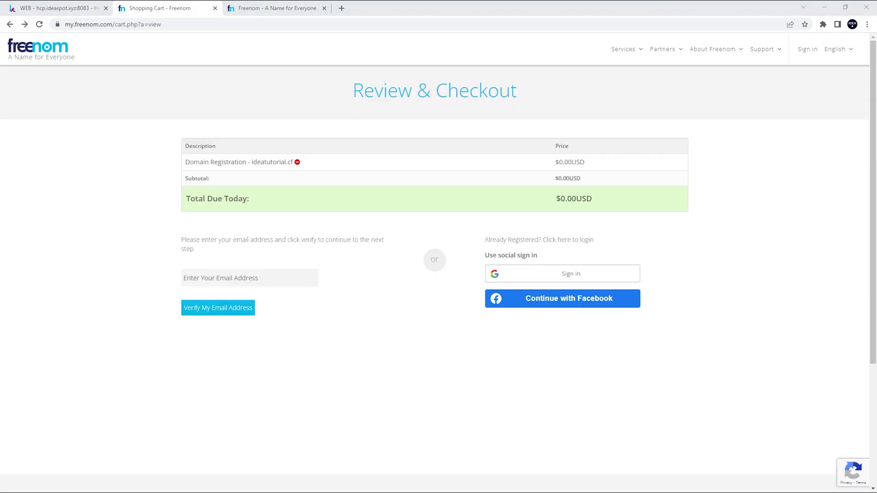
- Enter the saved e-mail address and confirm it through the emailed verification link
{"action": "left_click", "coordinate": [206, 278]}
{"action": "key", "text": "Down"}
{"action": "key", "text": "Return"}
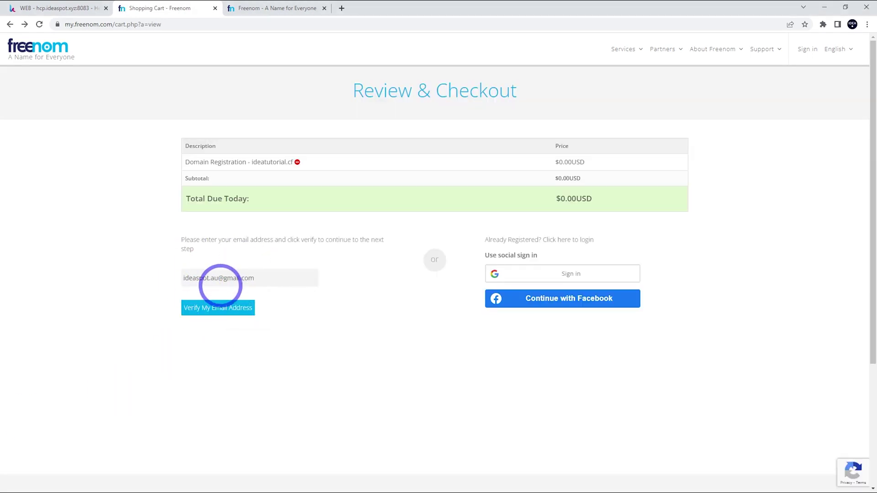
{"action": "left_click", "coordinate": [212, 314]}
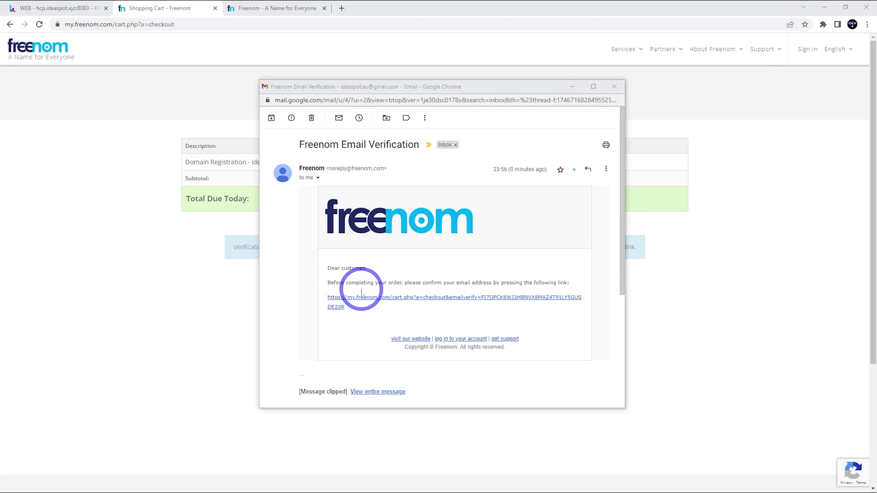
{"action": "left_click", "coordinate": [373, 302]}
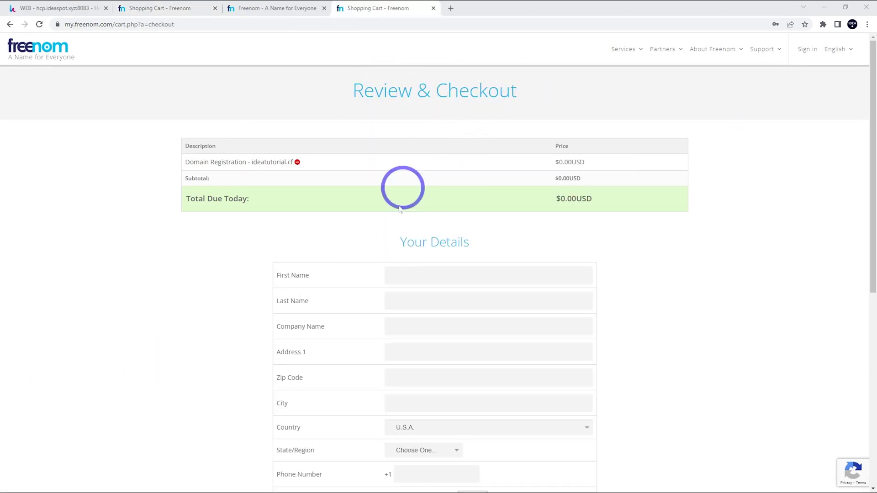
- Accept the Terms & Conditions, complete the $0.00 ideatutorial.cf order, and go to the Client Area
{"action": "scroll", "coordinate": [428, 236], "scroll_direction": "down", "scroll_amount": 2}
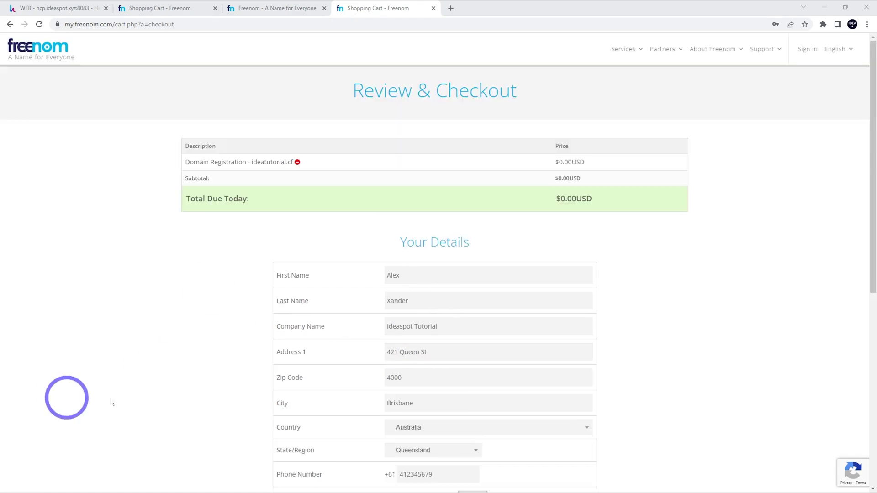
{"action": "scroll", "coordinate": [476, 247], "scroll_direction": "down", "scroll_amount": 7}
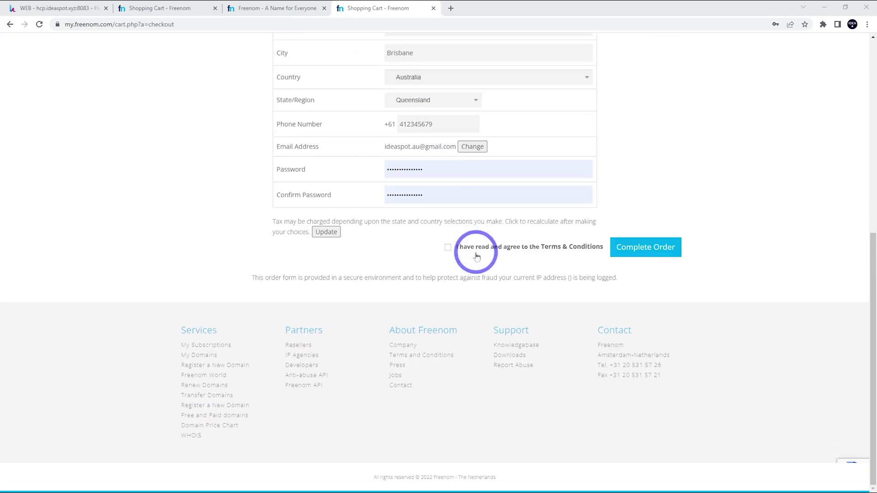
{"action": "left_click", "coordinate": [448, 248]}
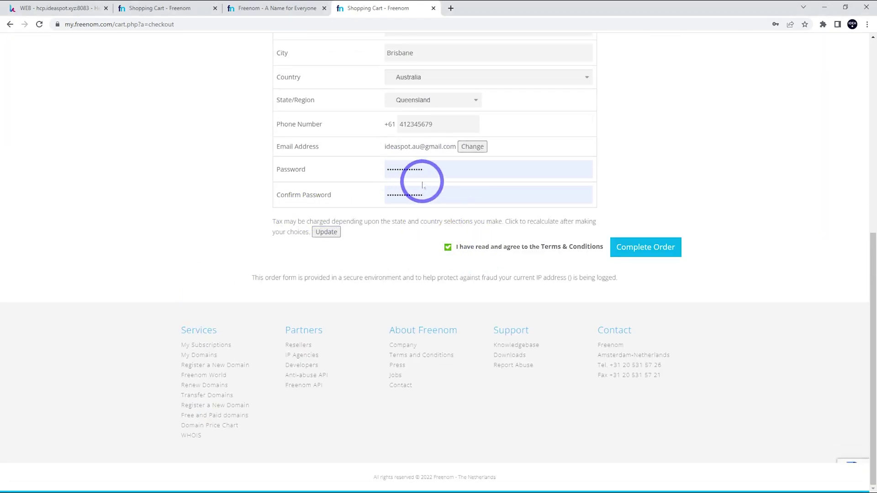
{"action": "left_click", "coordinate": [644, 250]}
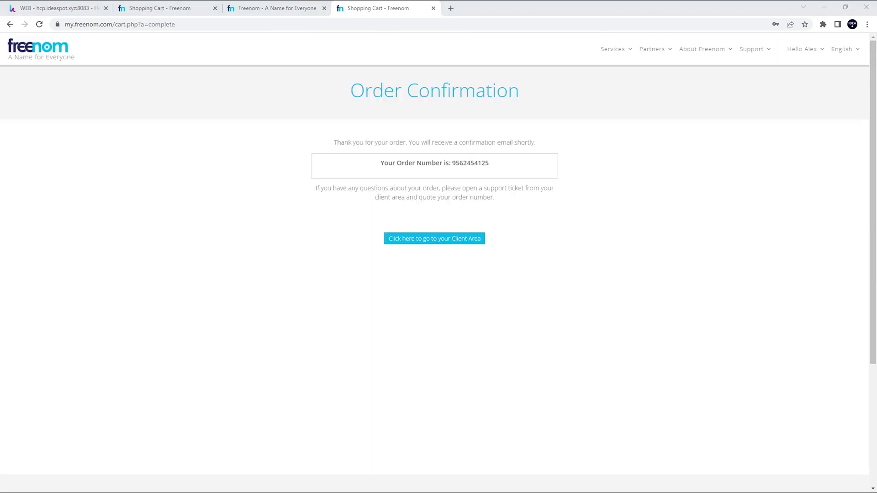
{"action": "left_click", "coordinate": [406, 245]}
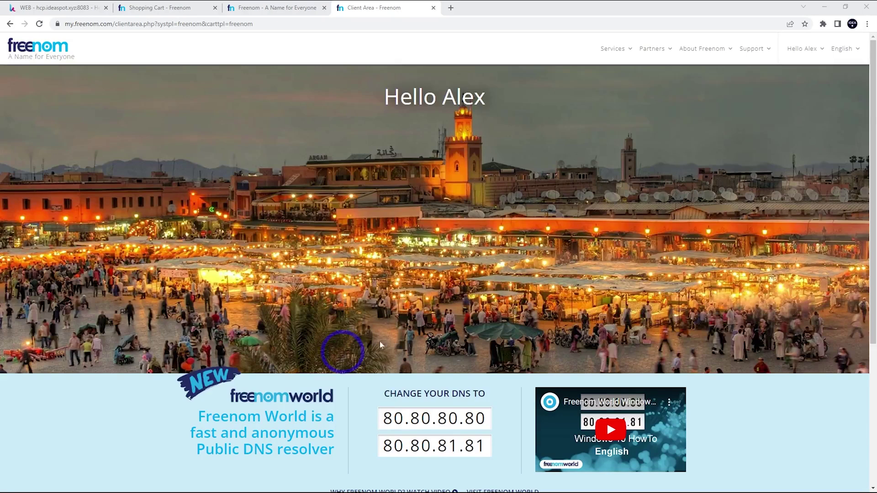
- Sign in to Freenom, go to My Domains, and manage ideatutorial.cf
{"action": "mouse_move", "coordinate": [620, 52]}
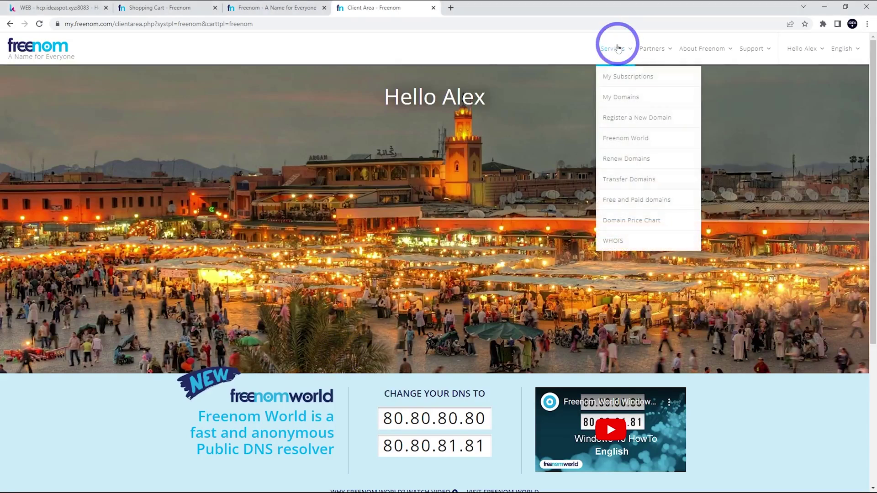
{"action": "left_click", "coordinate": [620, 99]}
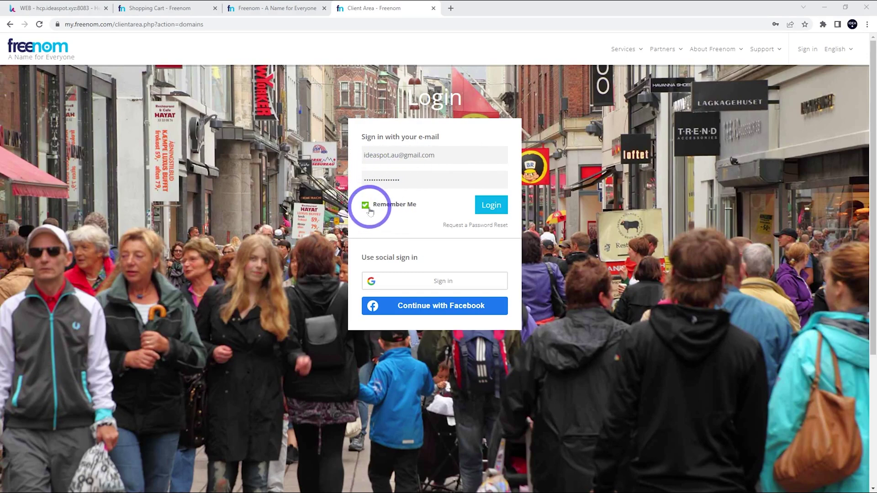
{"action": "left_click", "coordinate": [483, 206]}
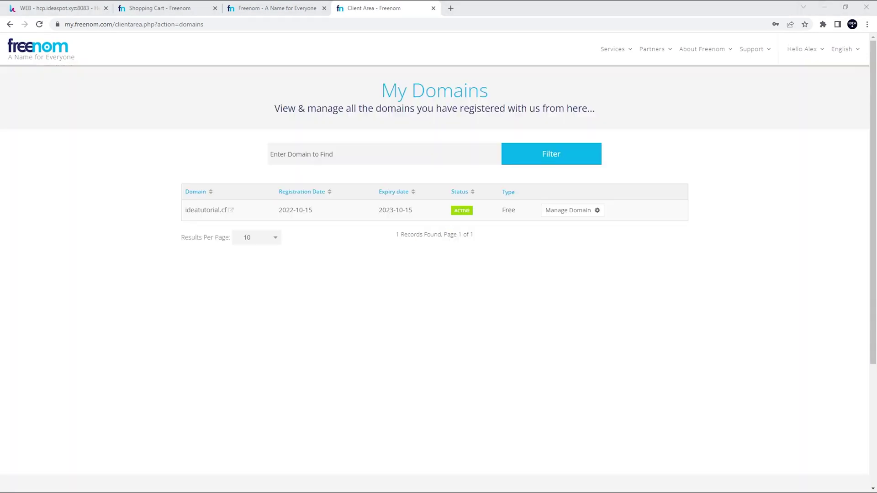
{"action": "left_click", "coordinate": [561, 210]}
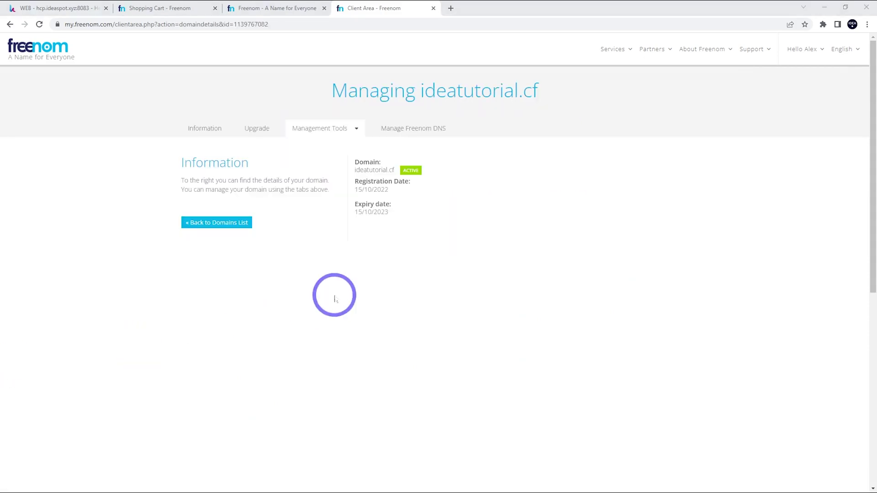
- Save an A record named ideatutorial.cf targeting 141.148.172.186 in Freenom DNS
{"action": "left_click", "coordinate": [407, 130]}
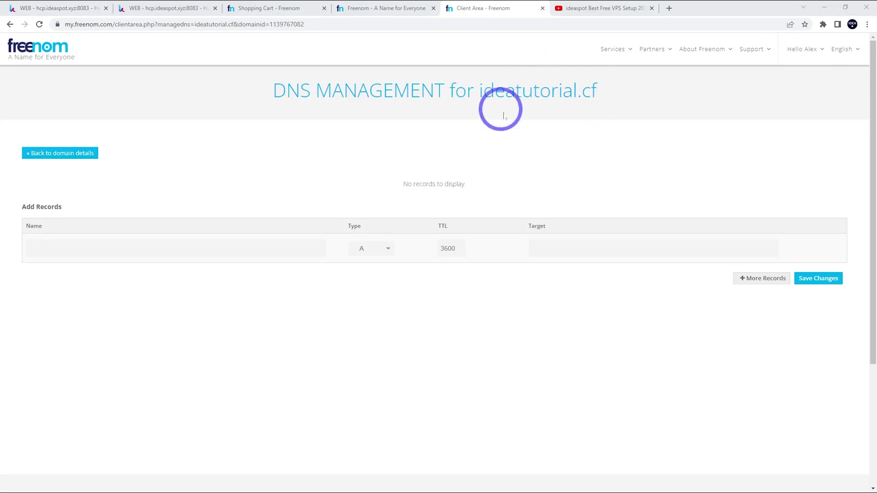
{"action": "left_click", "coordinate": [547, 260]}
{"action": "type", "text": "141.148.172.186"}
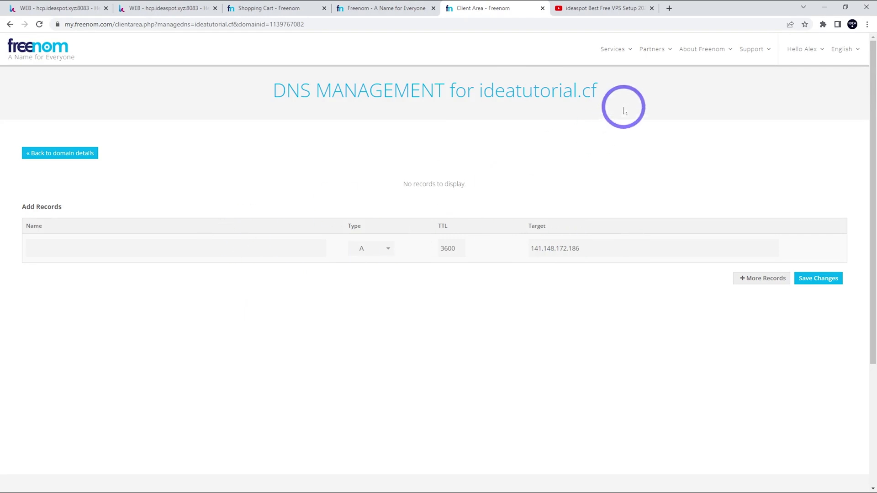
{"action": "left_click_drag", "start_coordinate": [612, 98], "coordinate": [475, 96]}
{"action": "key", "text": "ctrl+c"}
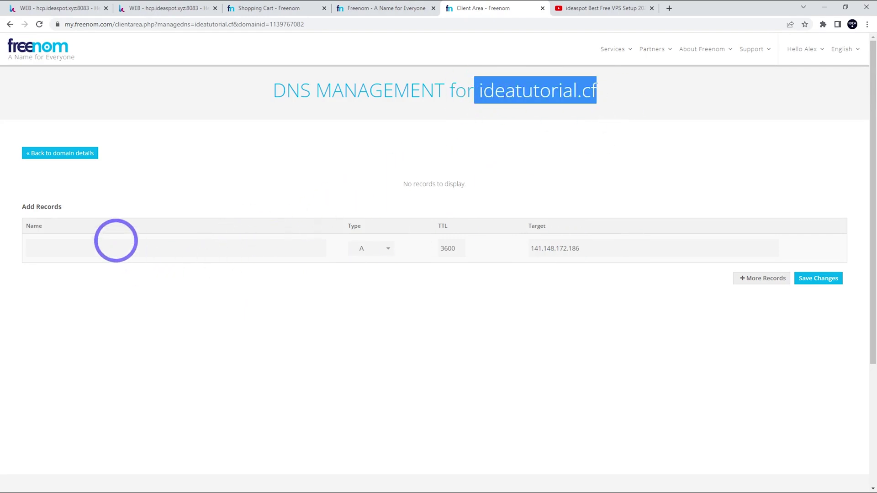
{"action": "left_click", "coordinate": [112, 247]}
{"action": "key", "text": "ctrl+v"}
{"action": "left_click", "coordinate": [798, 280]}
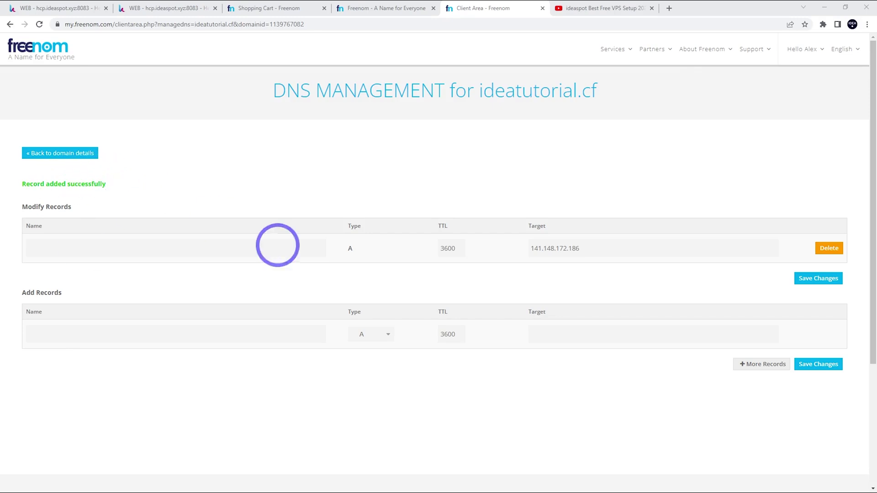
- Search YouTube for 'top 6 free web hosting ideaspot', then return to the Freenom DNS page
{"action": "left_click", "coordinate": [598, 8]}
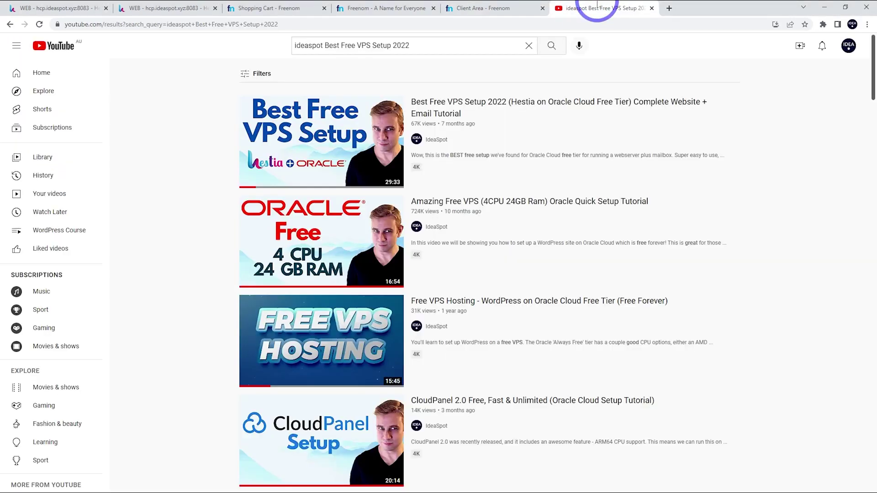
{"action": "mouse_move", "coordinate": [304, 141]}
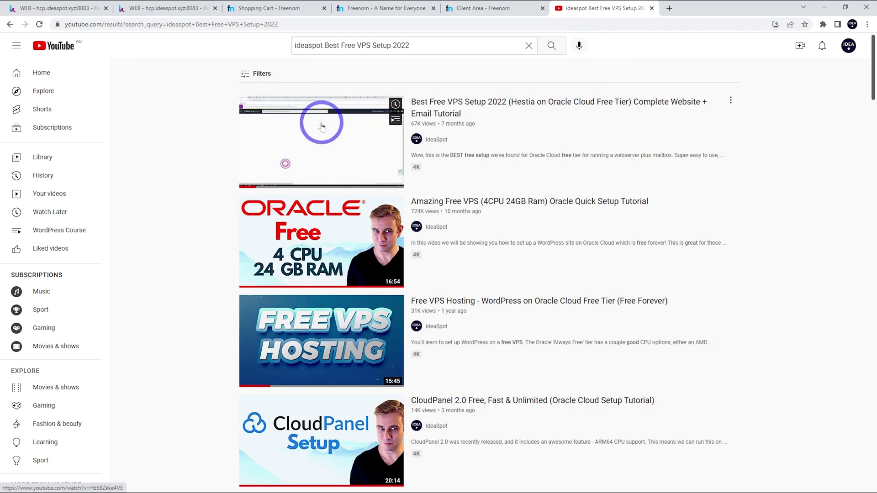
{"action": "left_click", "coordinate": [489, 7]}
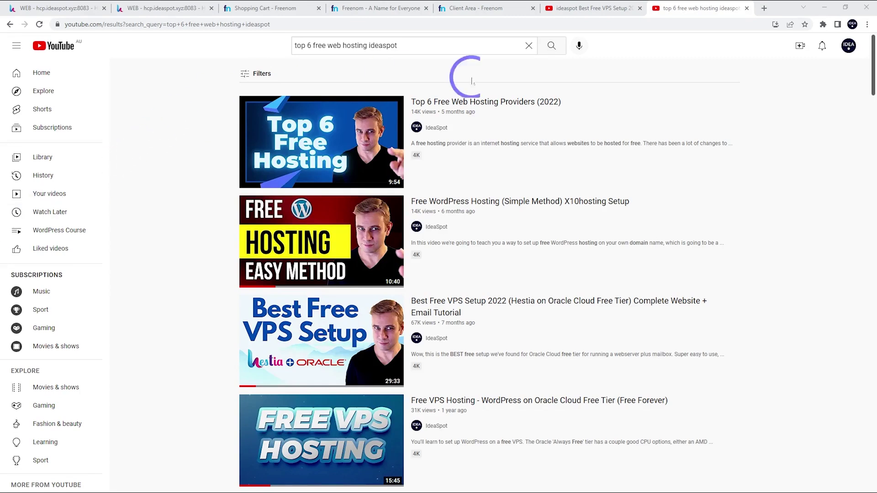
{"action": "mouse_move", "coordinate": [475, 116]}
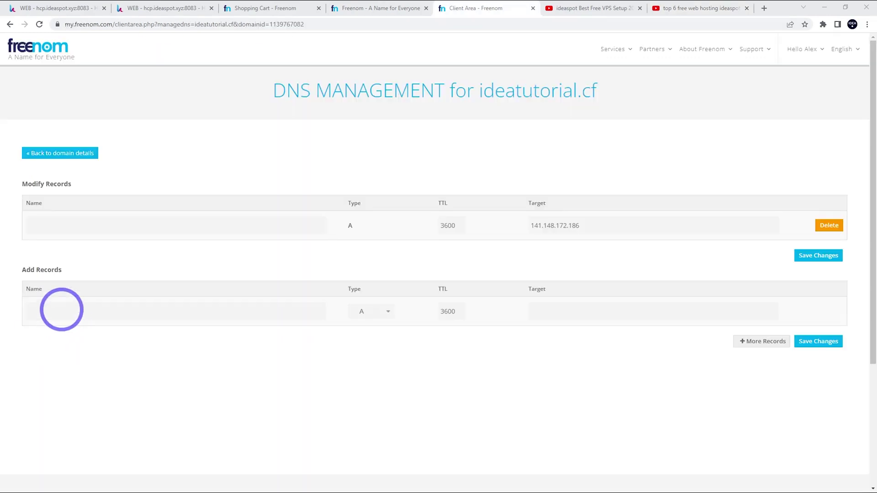
- Save a second A record named www targeting 141.148.172.186
{"action": "left_click", "coordinate": [61, 309]}
{"action": "type", "text": "www"}
{"action": "left_click", "coordinate": [556, 313]}
{"action": "type", "text": "141.148.172.186"}
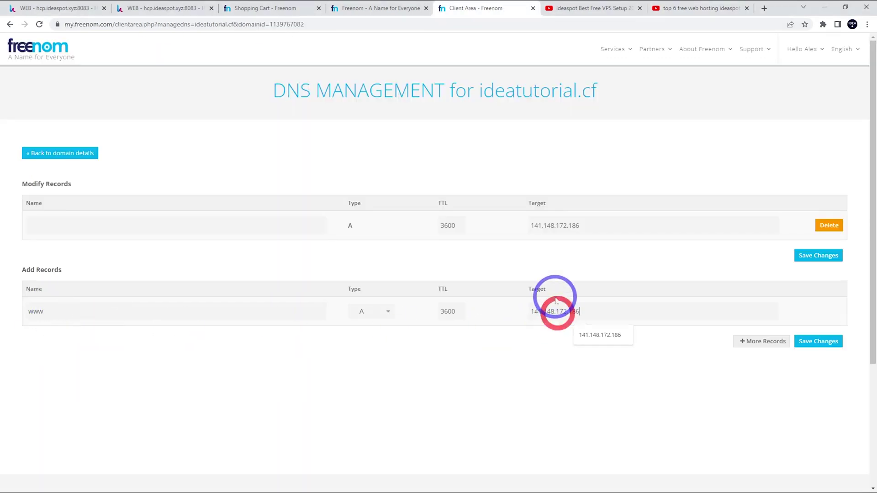
{"action": "left_click", "coordinate": [822, 343]}
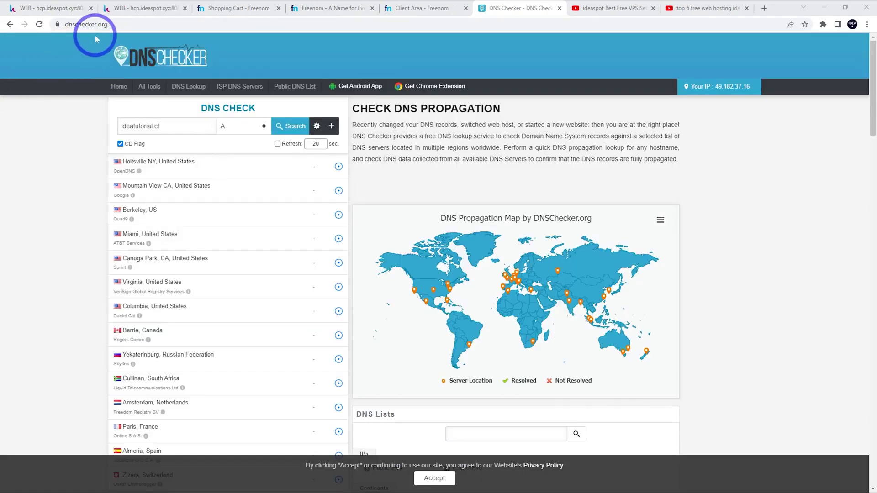
- Run a DNSChecker propagation lookup for ideatutorial.cf, then view the live Coming Soon site
{"action": "left_click", "coordinate": [291, 129]}
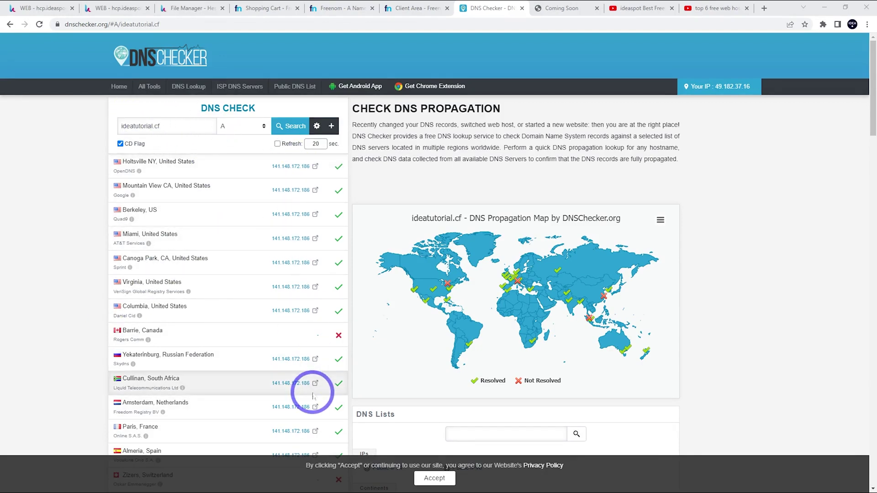
{"action": "left_click", "coordinate": [559, 8]}
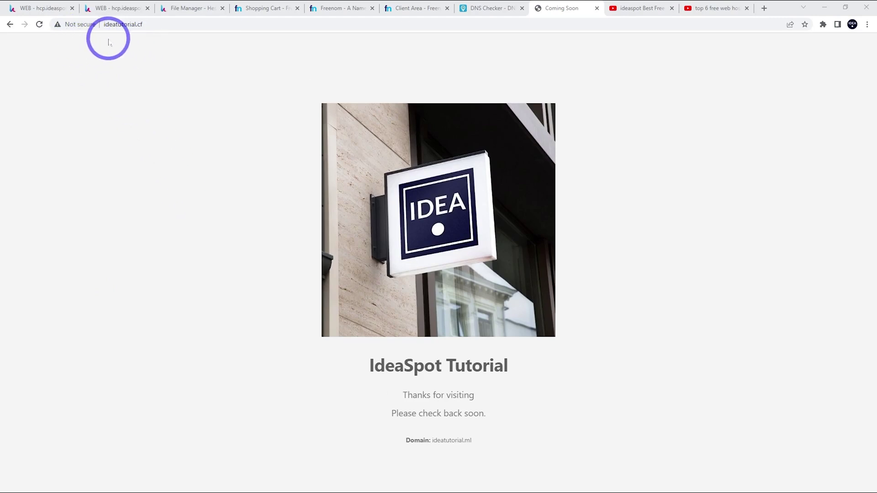
- Enable Let's Encrypt SSL with HTTPS redirection for ideatutorial.cf in Hestia and save
{"action": "left_click", "coordinate": [120, 8]}
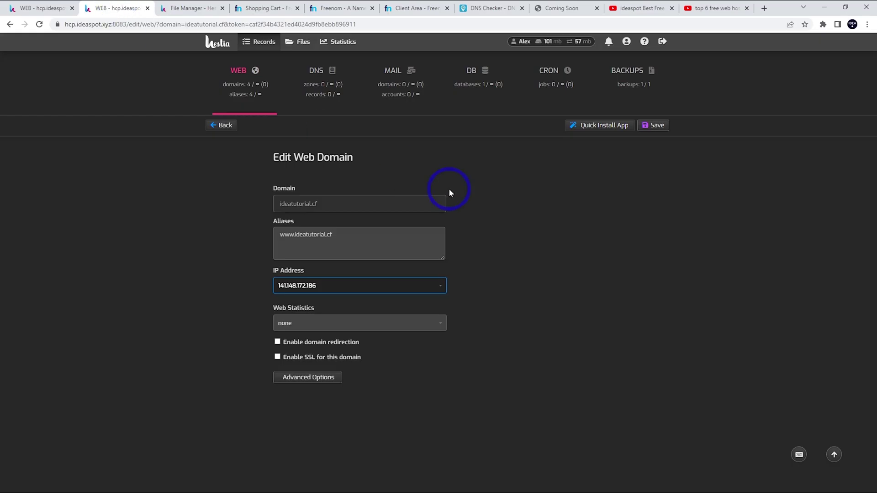
{"action": "left_click", "coordinate": [280, 359]}
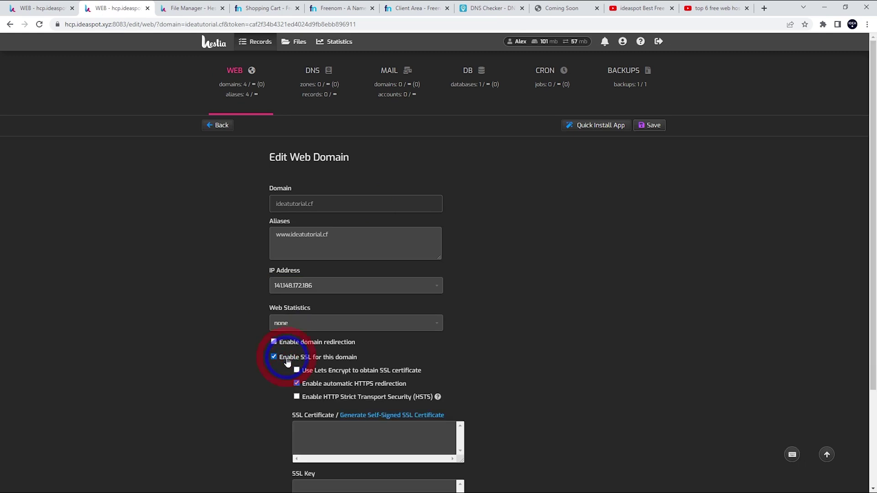
{"action": "scroll", "coordinate": [294, 366], "scroll_direction": "down", "scroll_amount": 3}
{"action": "scroll", "coordinate": [315, 243], "scroll_direction": "up", "scroll_amount": 3}
{"action": "left_click", "coordinate": [315, 242]}
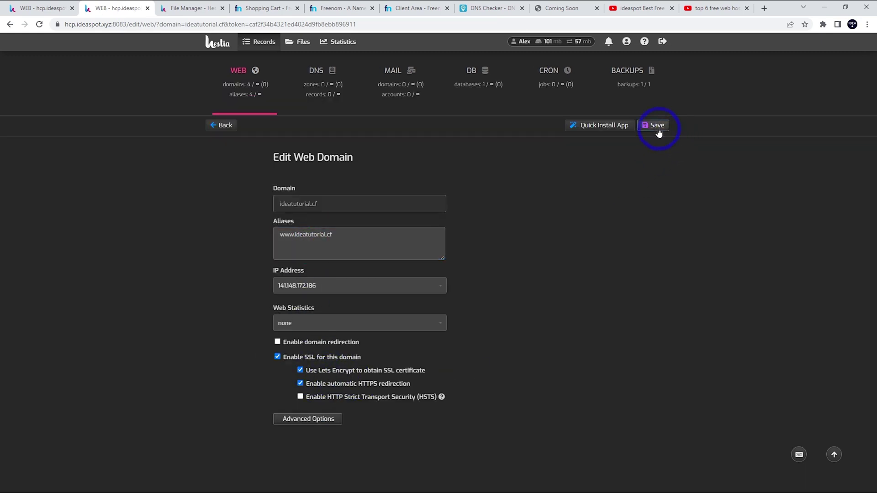
{"action": "left_click", "coordinate": [657, 126]}
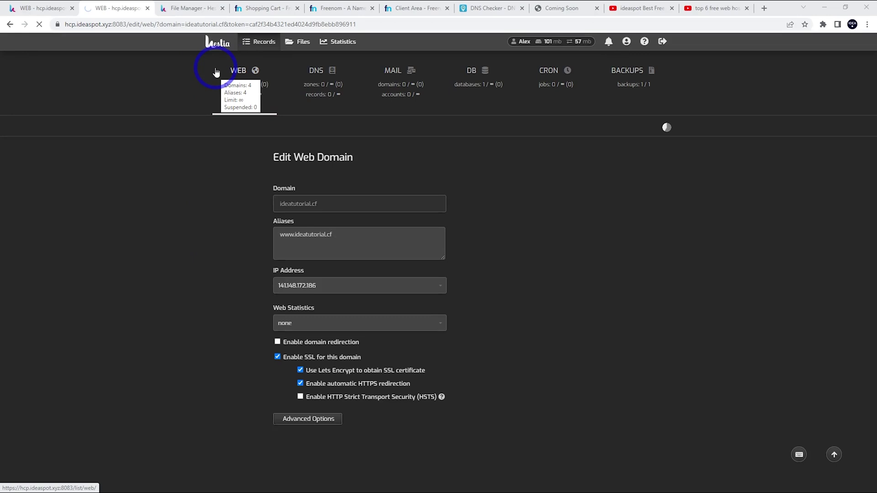
{"action": "left_click", "coordinate": [246, 109]}
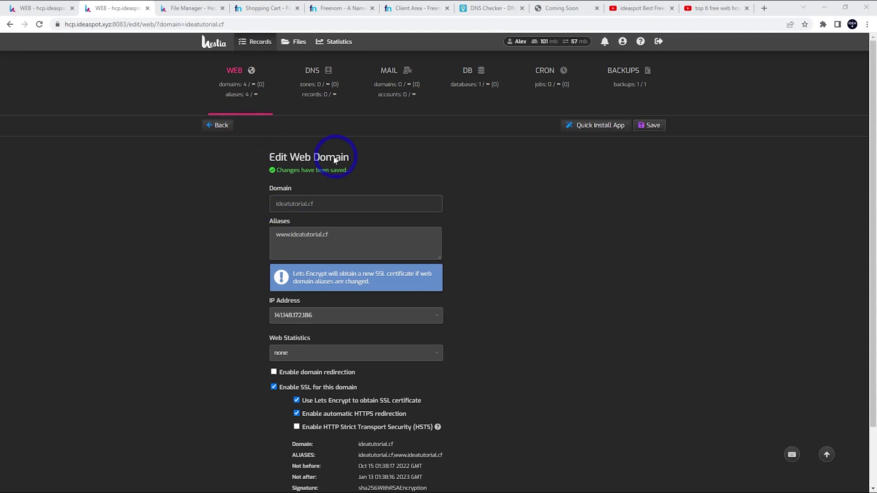
{"action": "key", "text": "ctrl+8"}
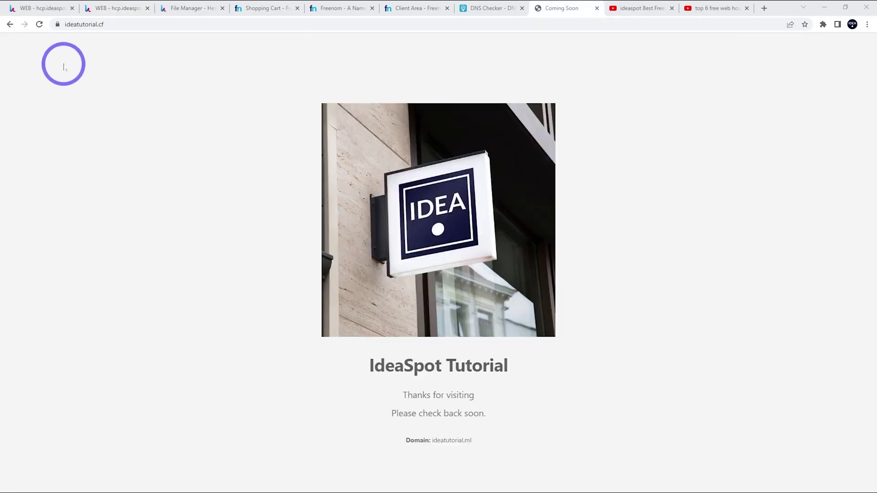
- Reload ideatutorial.cf to confirm the IdeaSpot Tutorial page now loads over HTTPS
{"action": "left_click", "coordinate": [39, 24]}
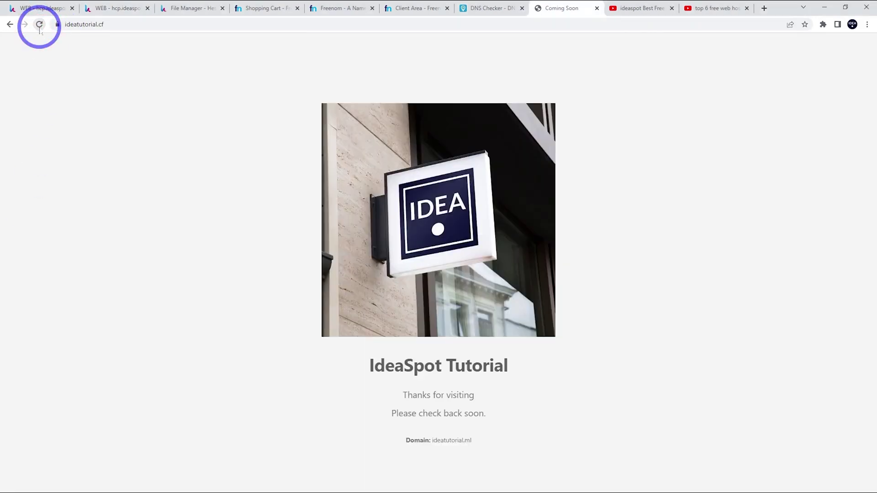